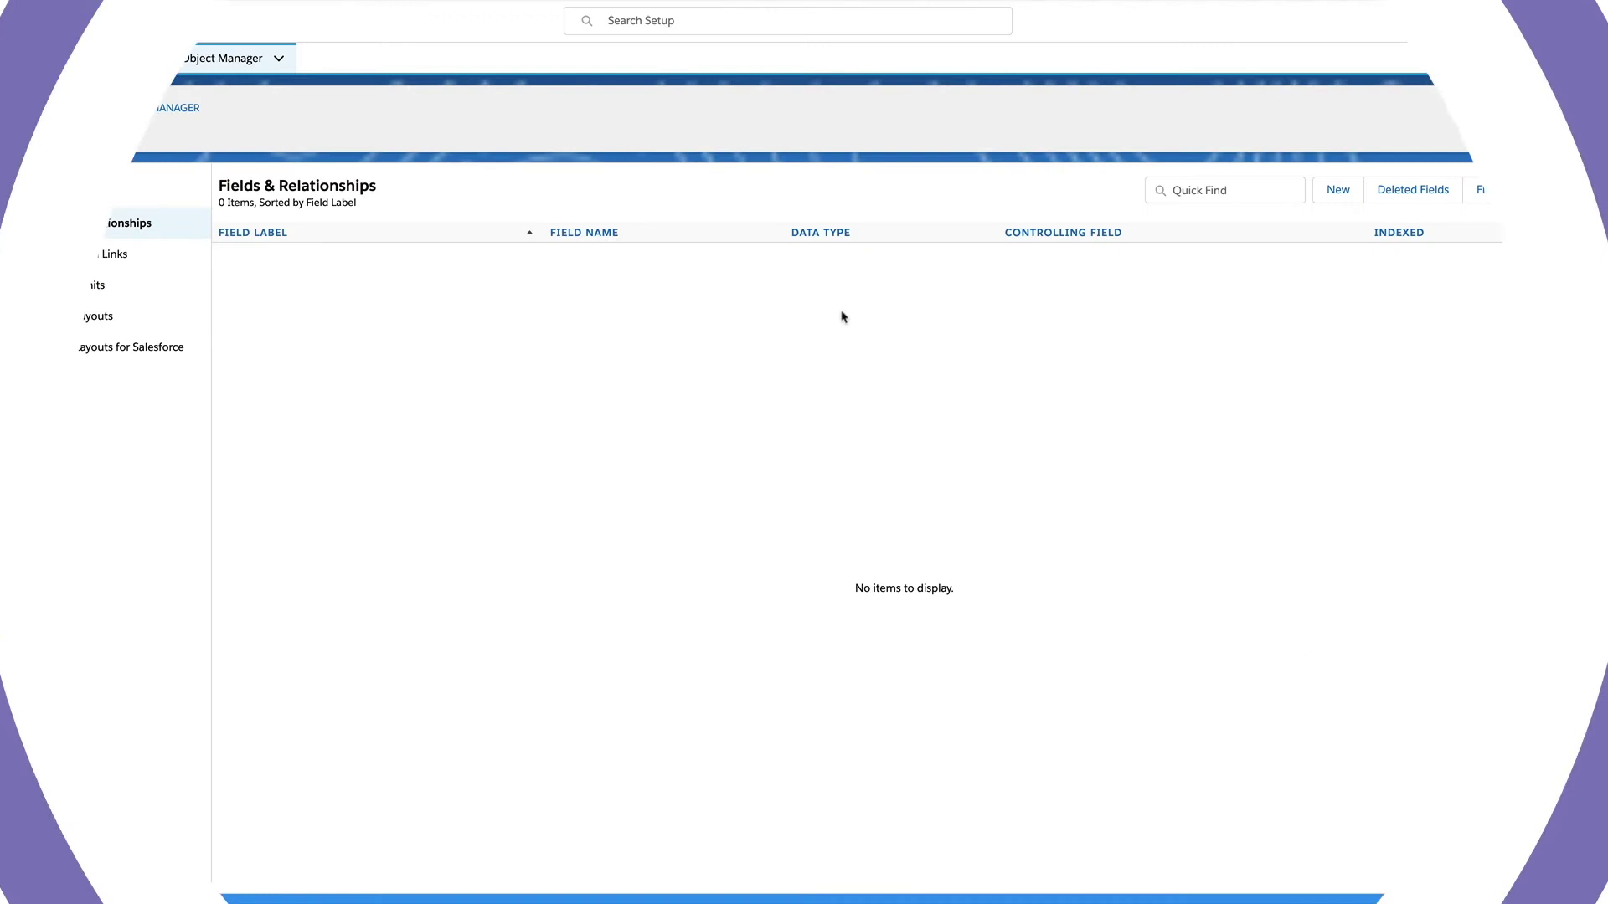
Create a Text field labelled Follow Up Subject on Activity with default security and layouts
left_click(1339, 191)
scroll(298, 415, "down", 2)
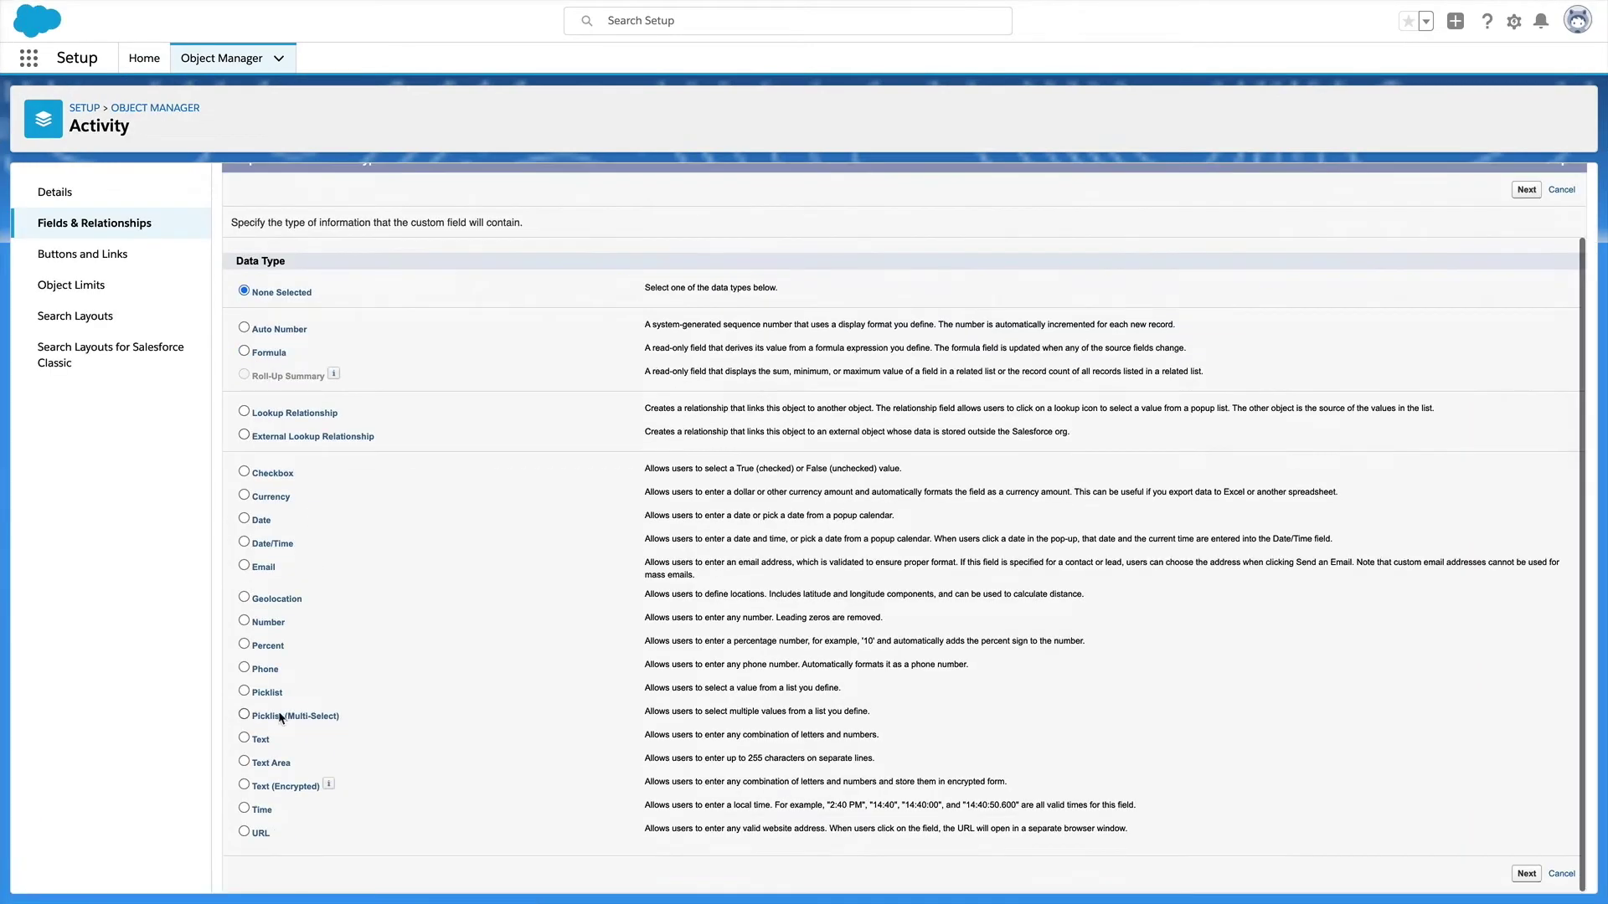
left_click(1526, 874)
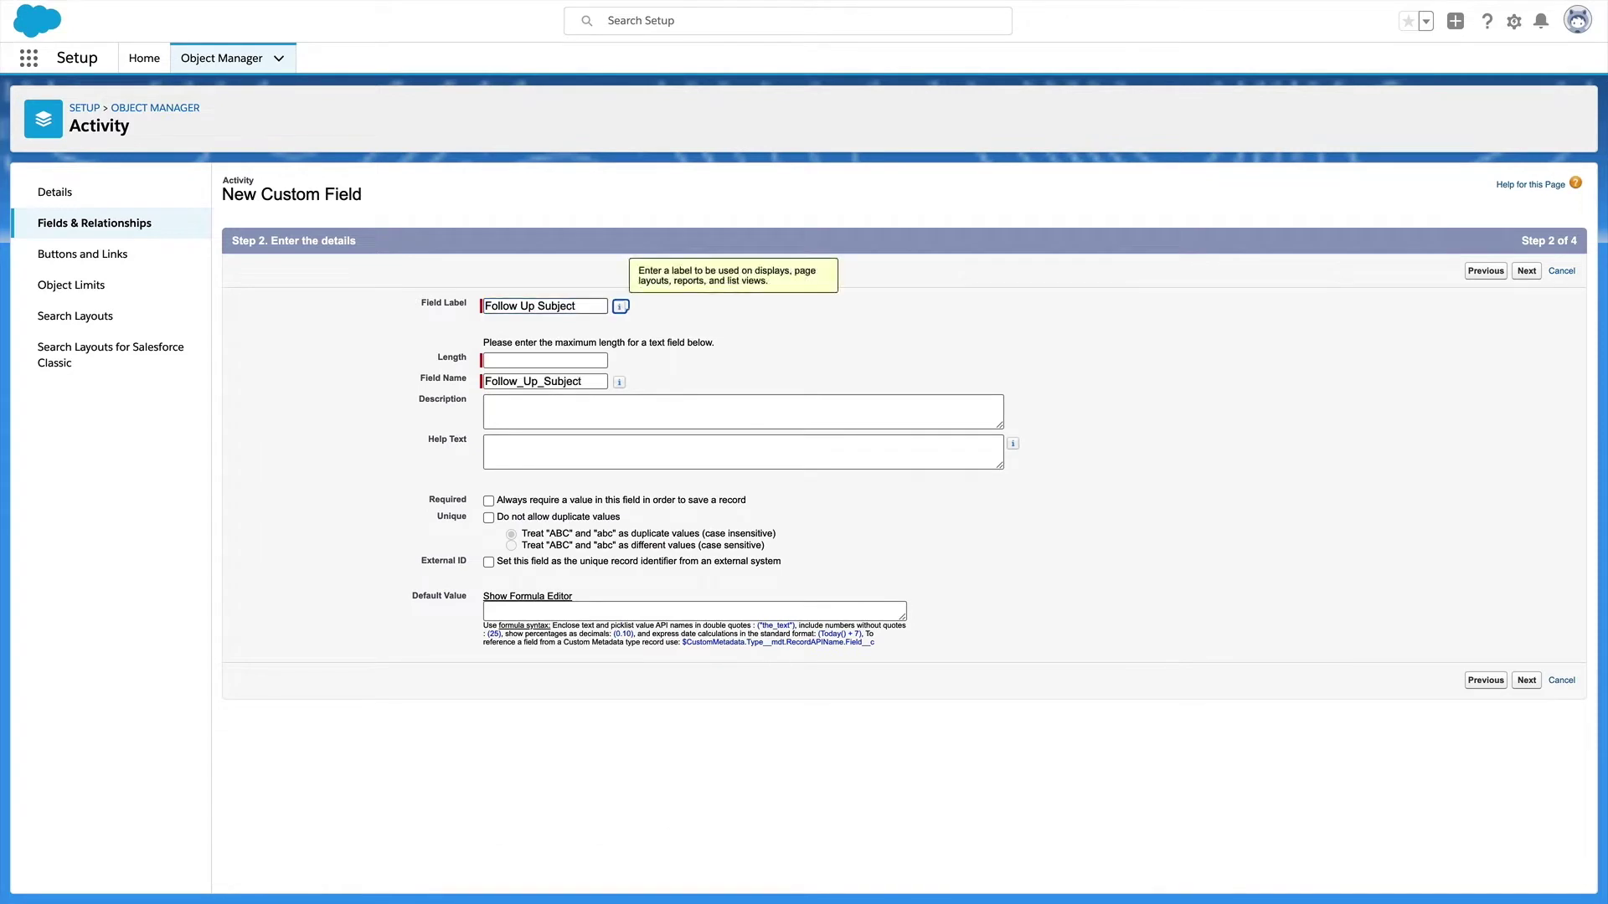
type("80")
left_click(1527, 271)
left_click(1527, 271)
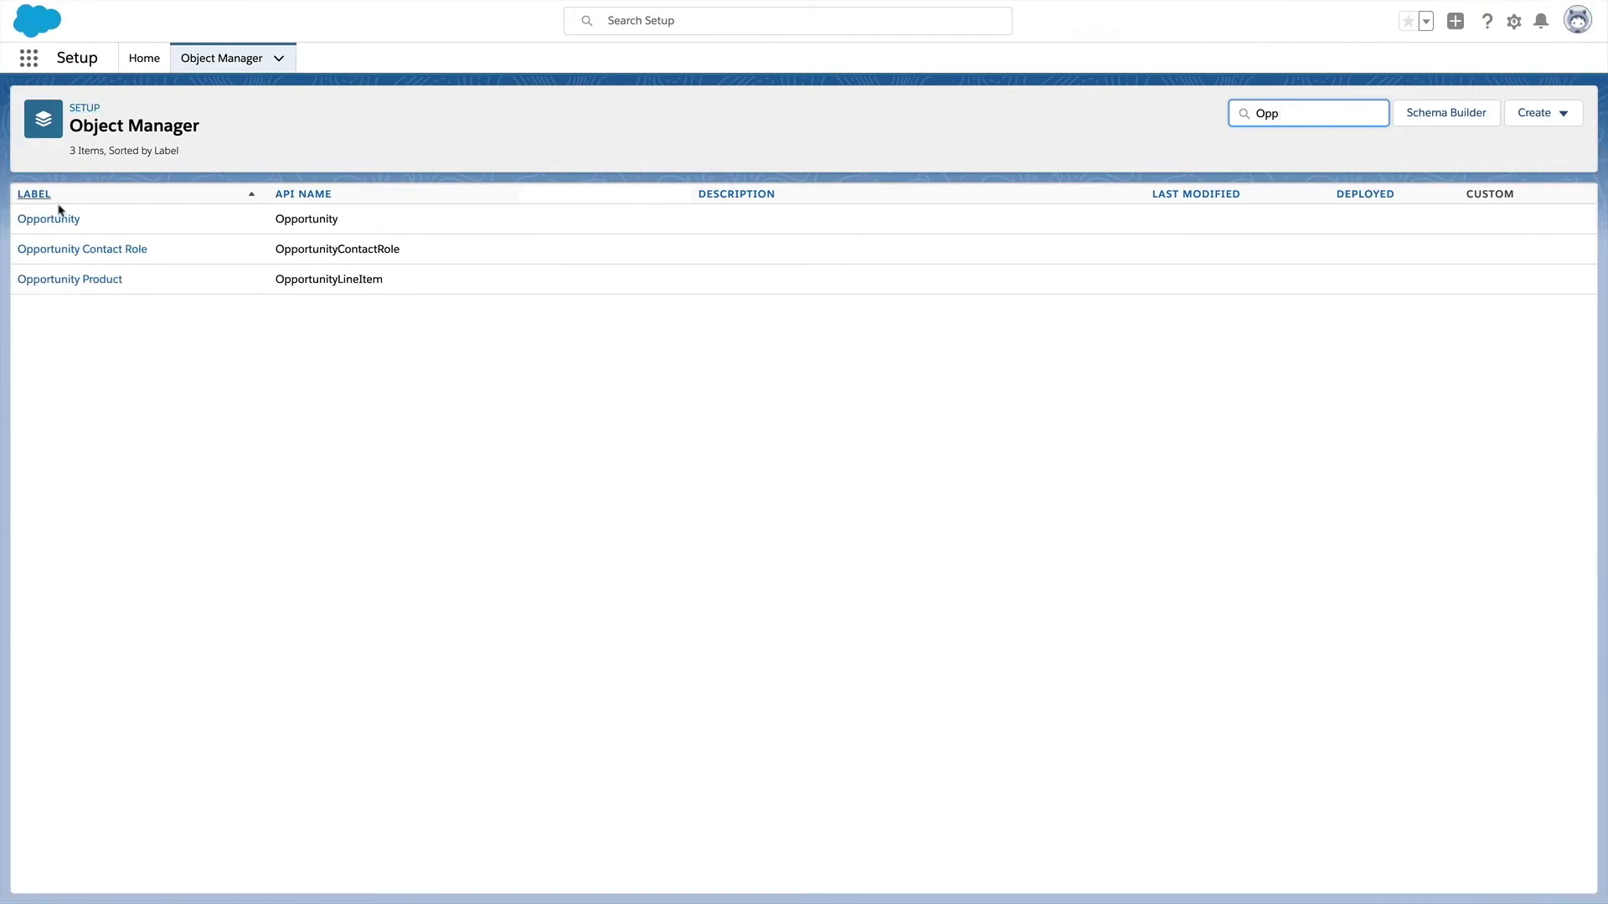
Create and save a new Log a Call action on Opportunity that logs a Task
left_click(48, 218)
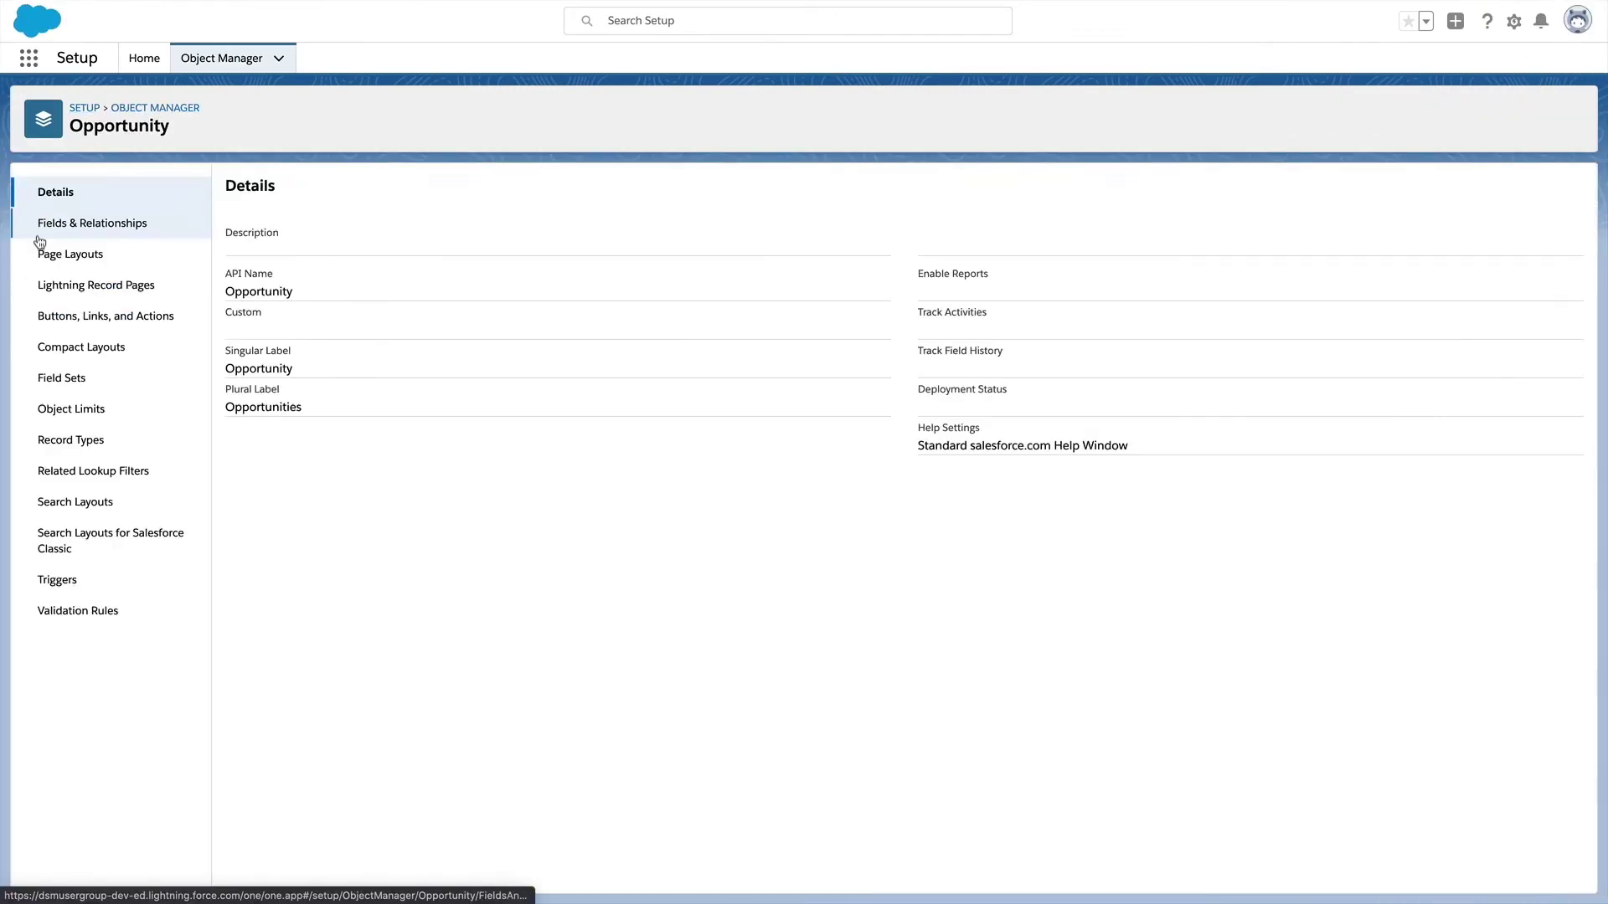
left_click(96, 316)
left_click(1407, 189)
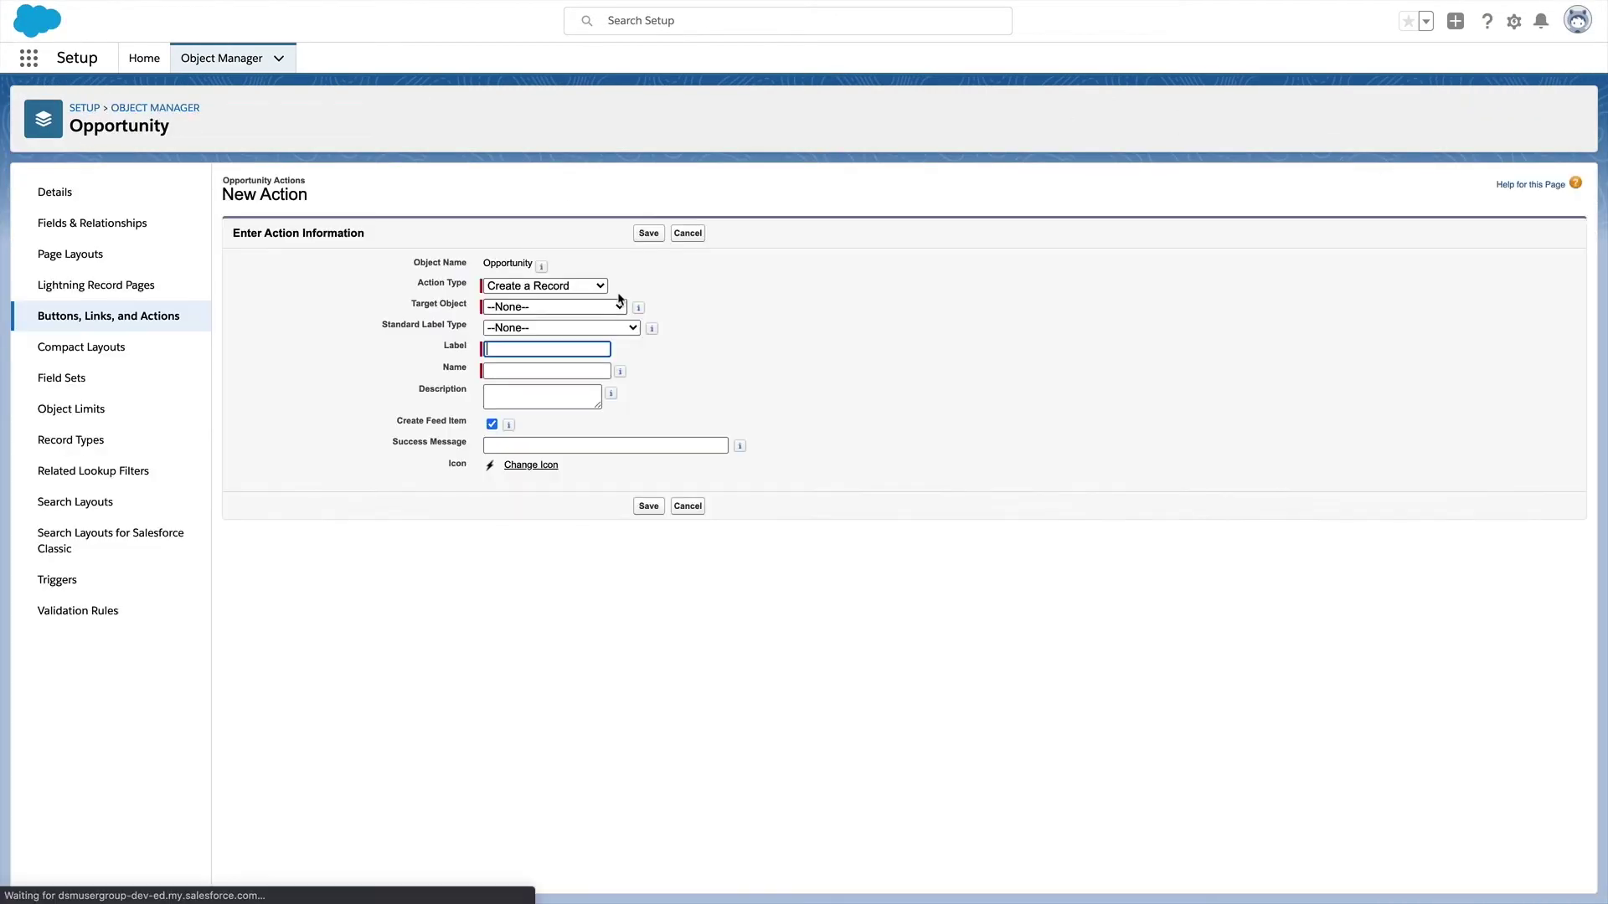
left_click(646, 232)
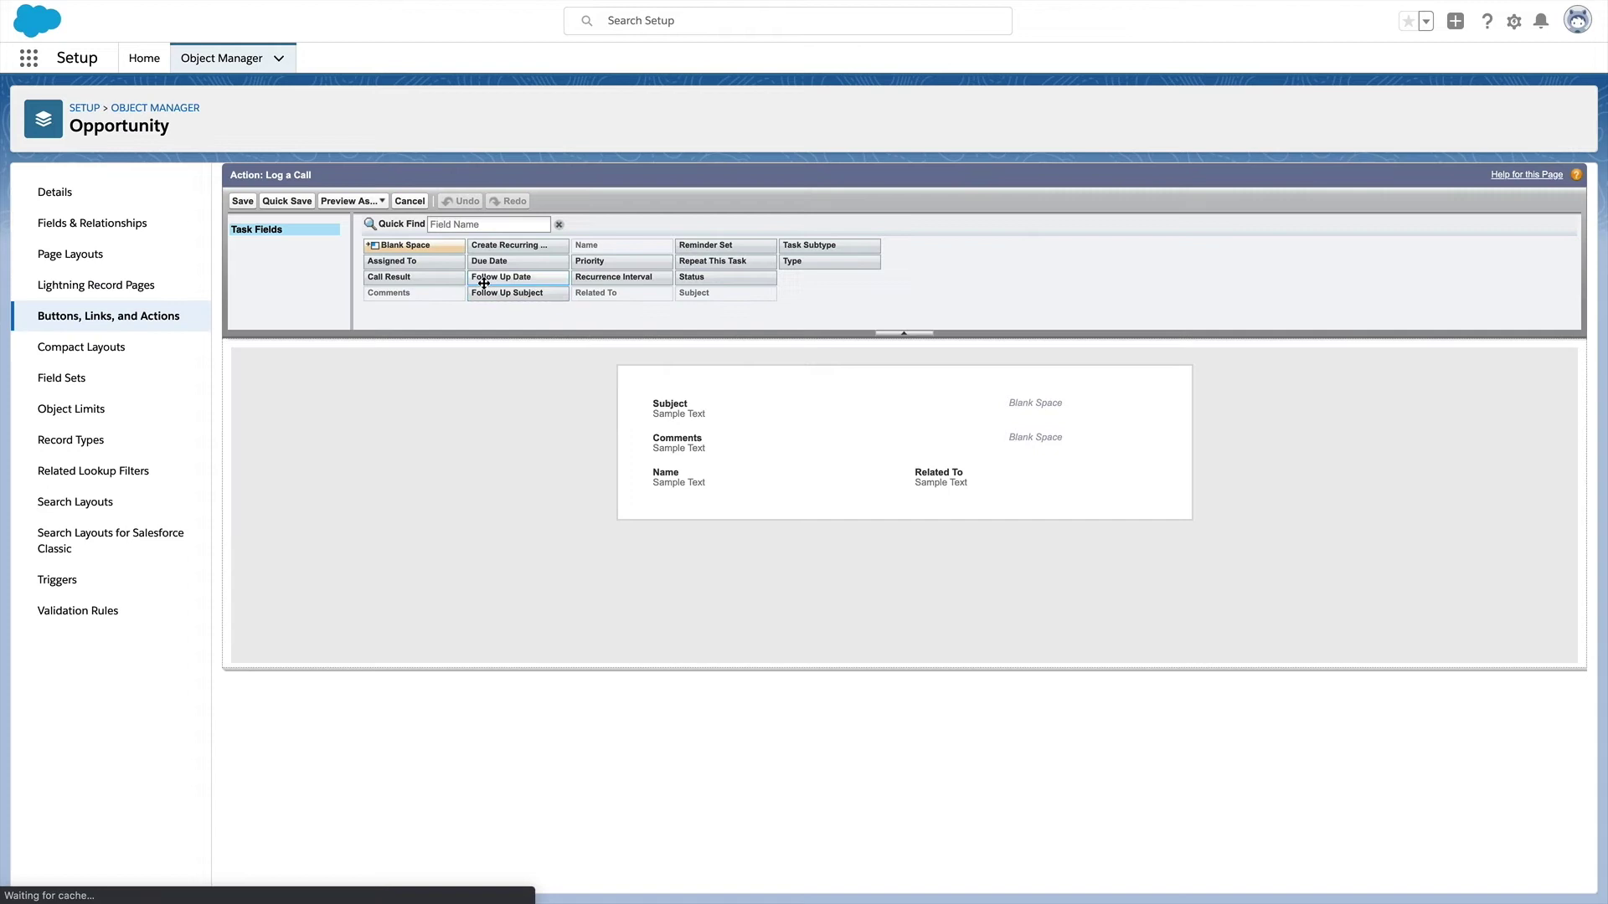
Add Follow Up Date to the Log a Call action layout and save it
left_click_drag(663, 532, 662, 532)
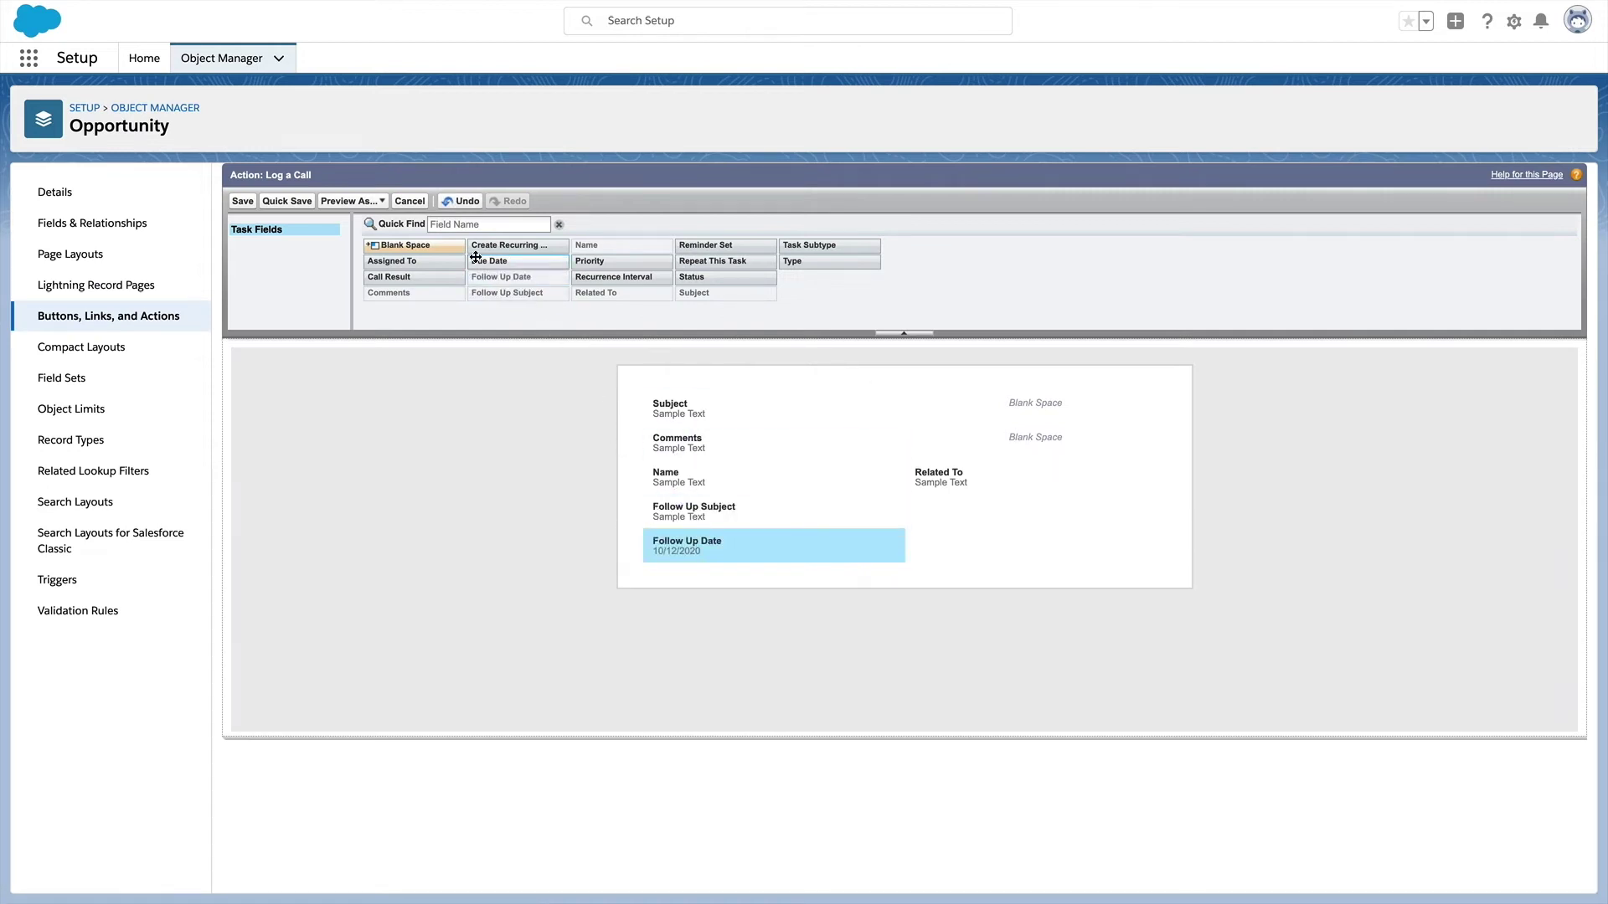
left_click(241, 201)
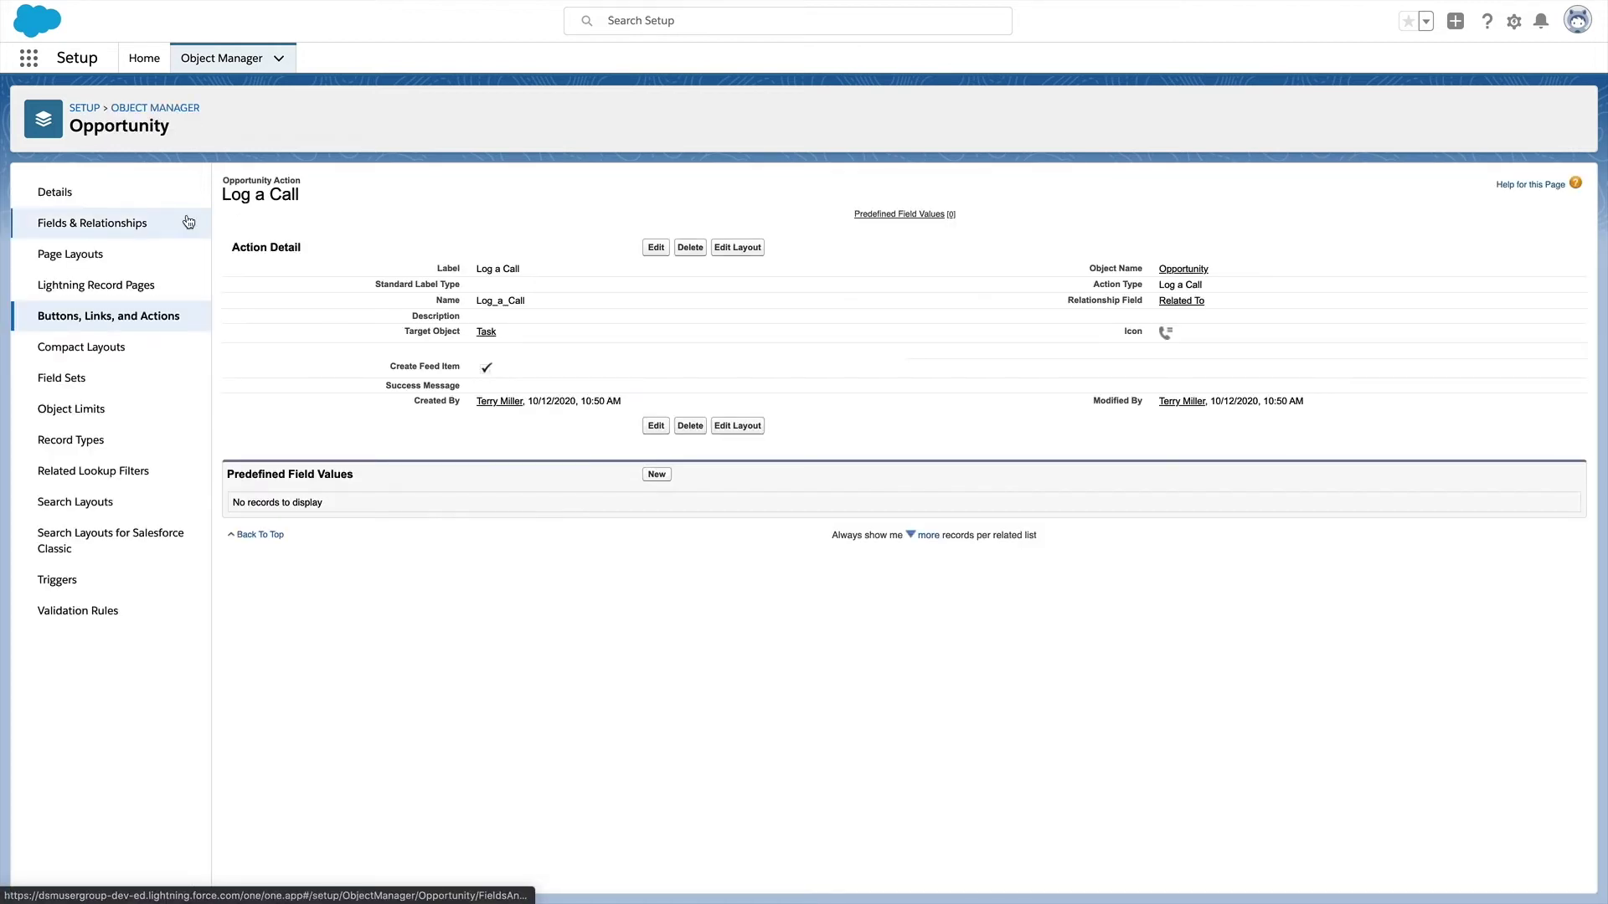
Swap the custom Log a Call into the Opportunity Layout's Mobile & Lightning Actions, removing the old one
left_click(71, 254)
left_click(265, 384)
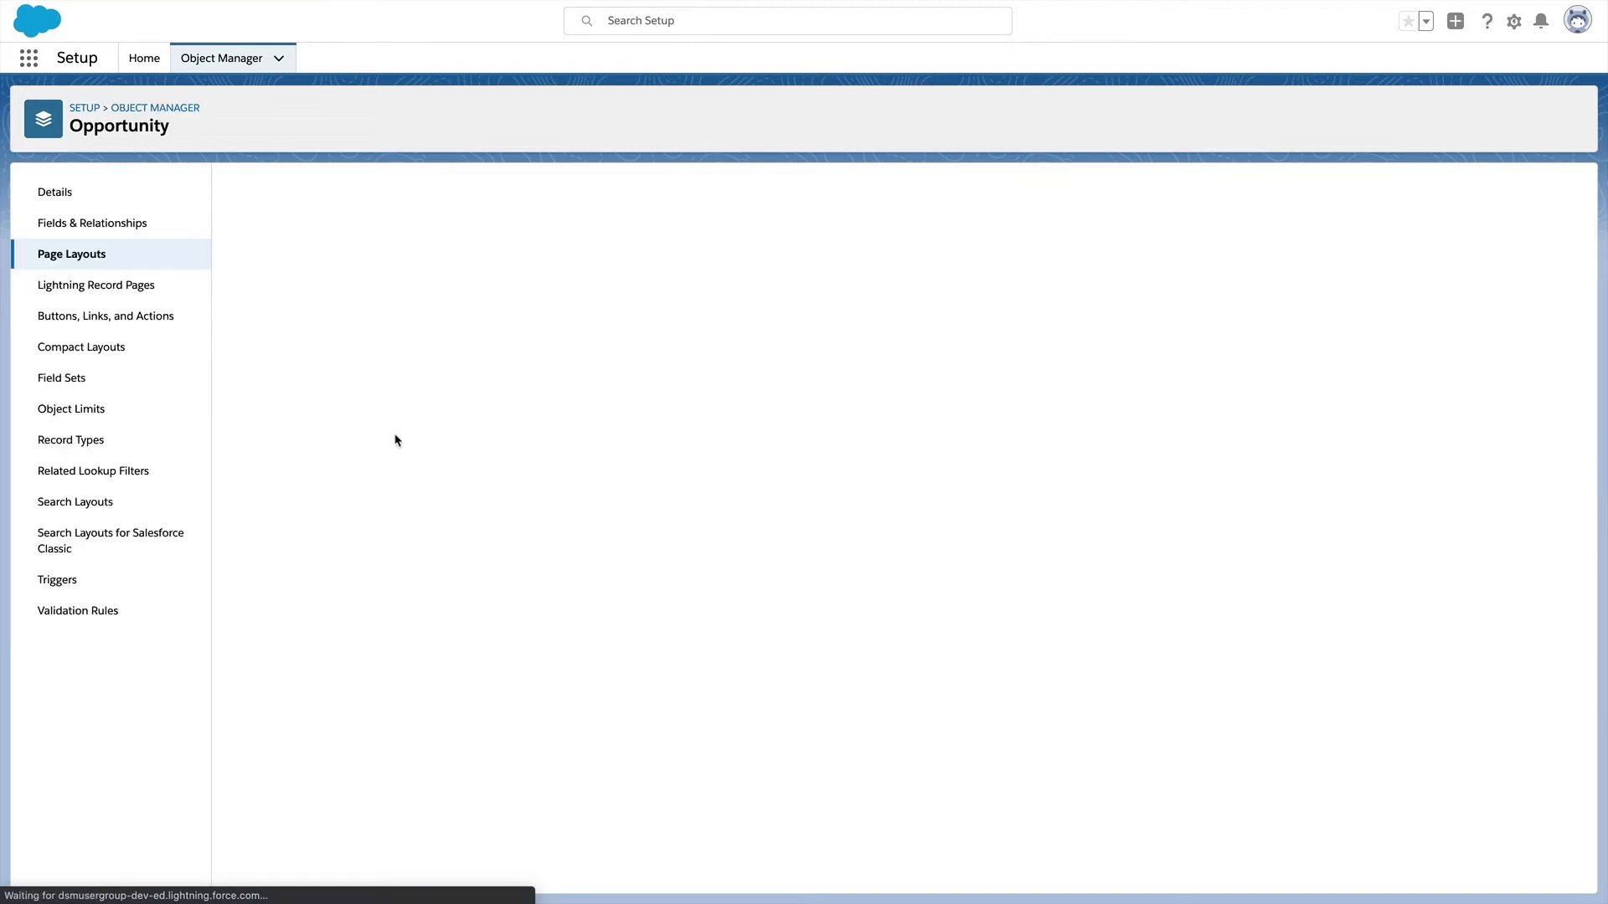
left_click(301, 293)
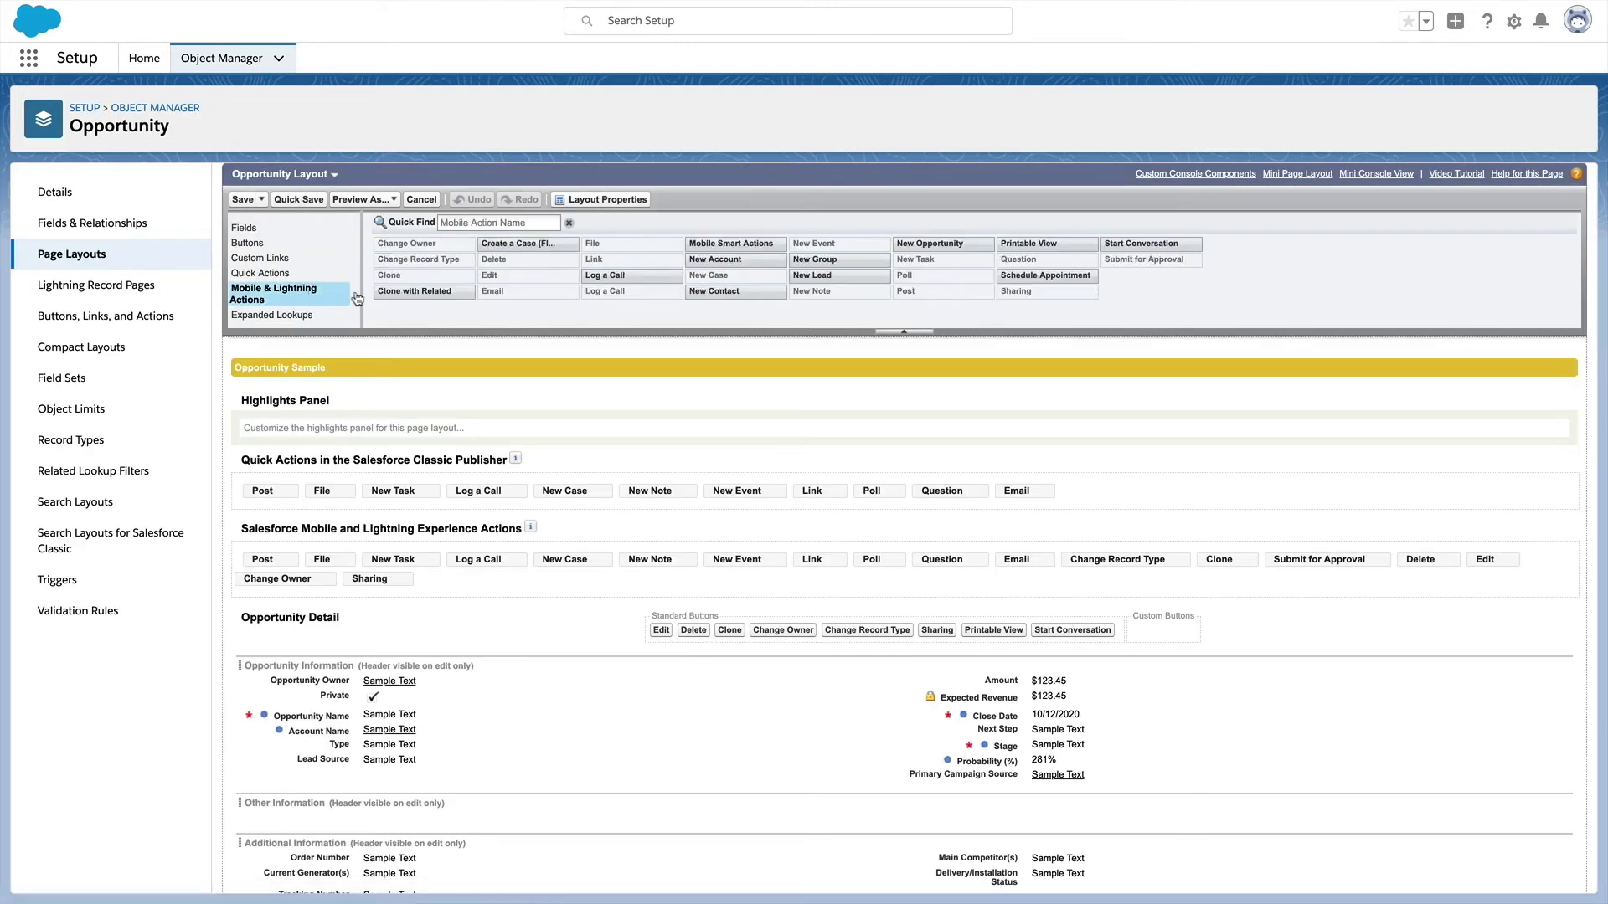
left_click_drag(615, 276, 443, 558)
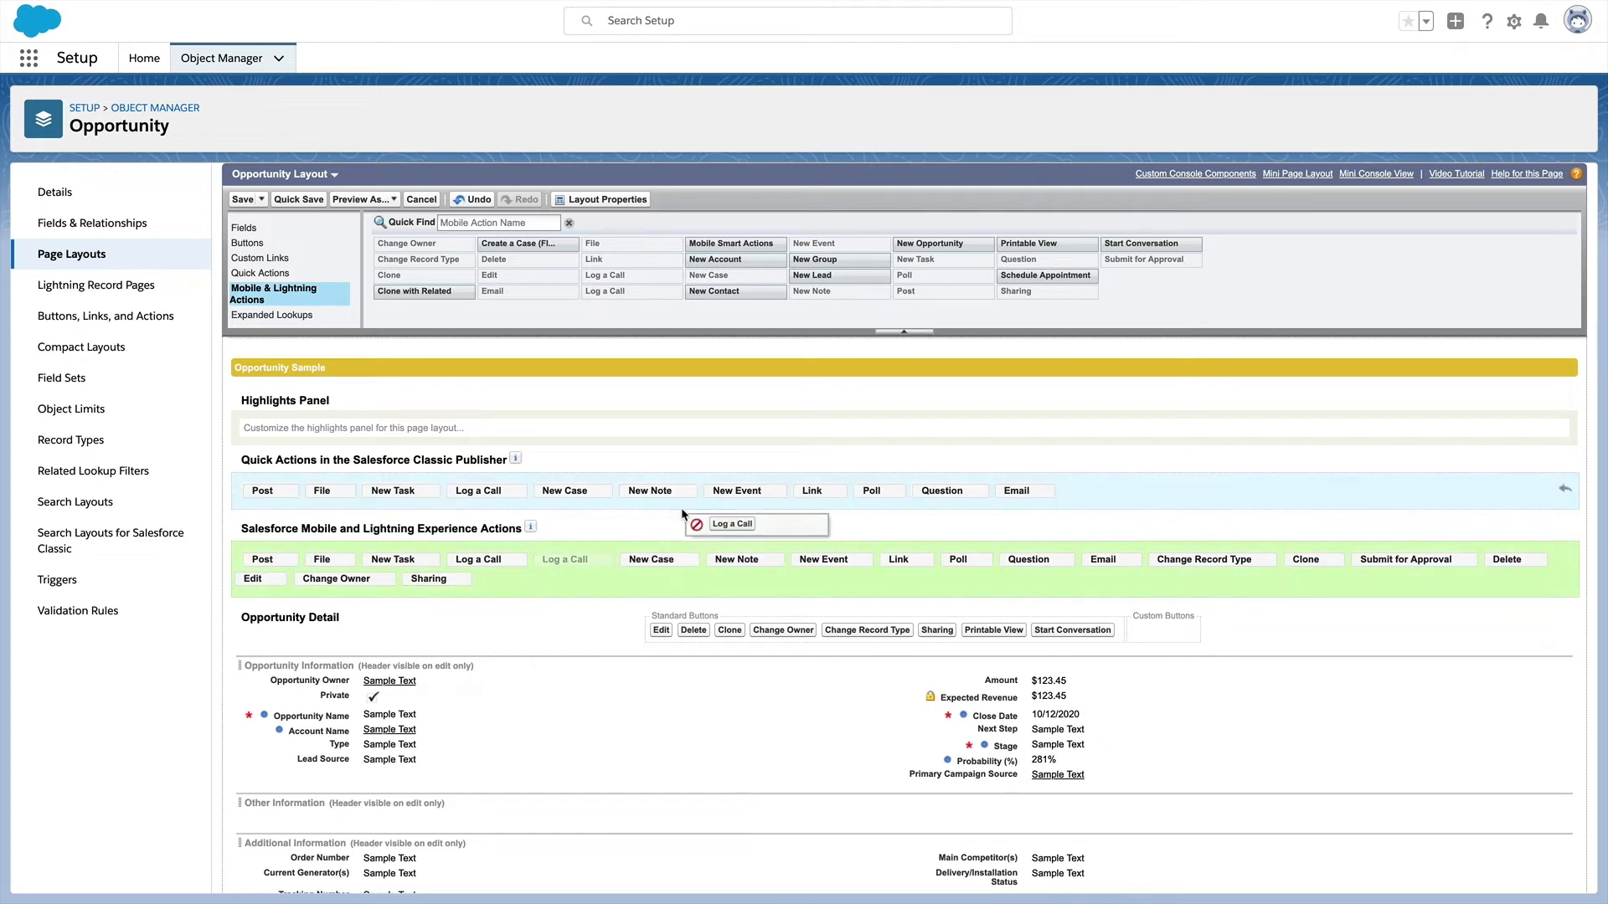
left_click_drag(555, 565, 654, 269)
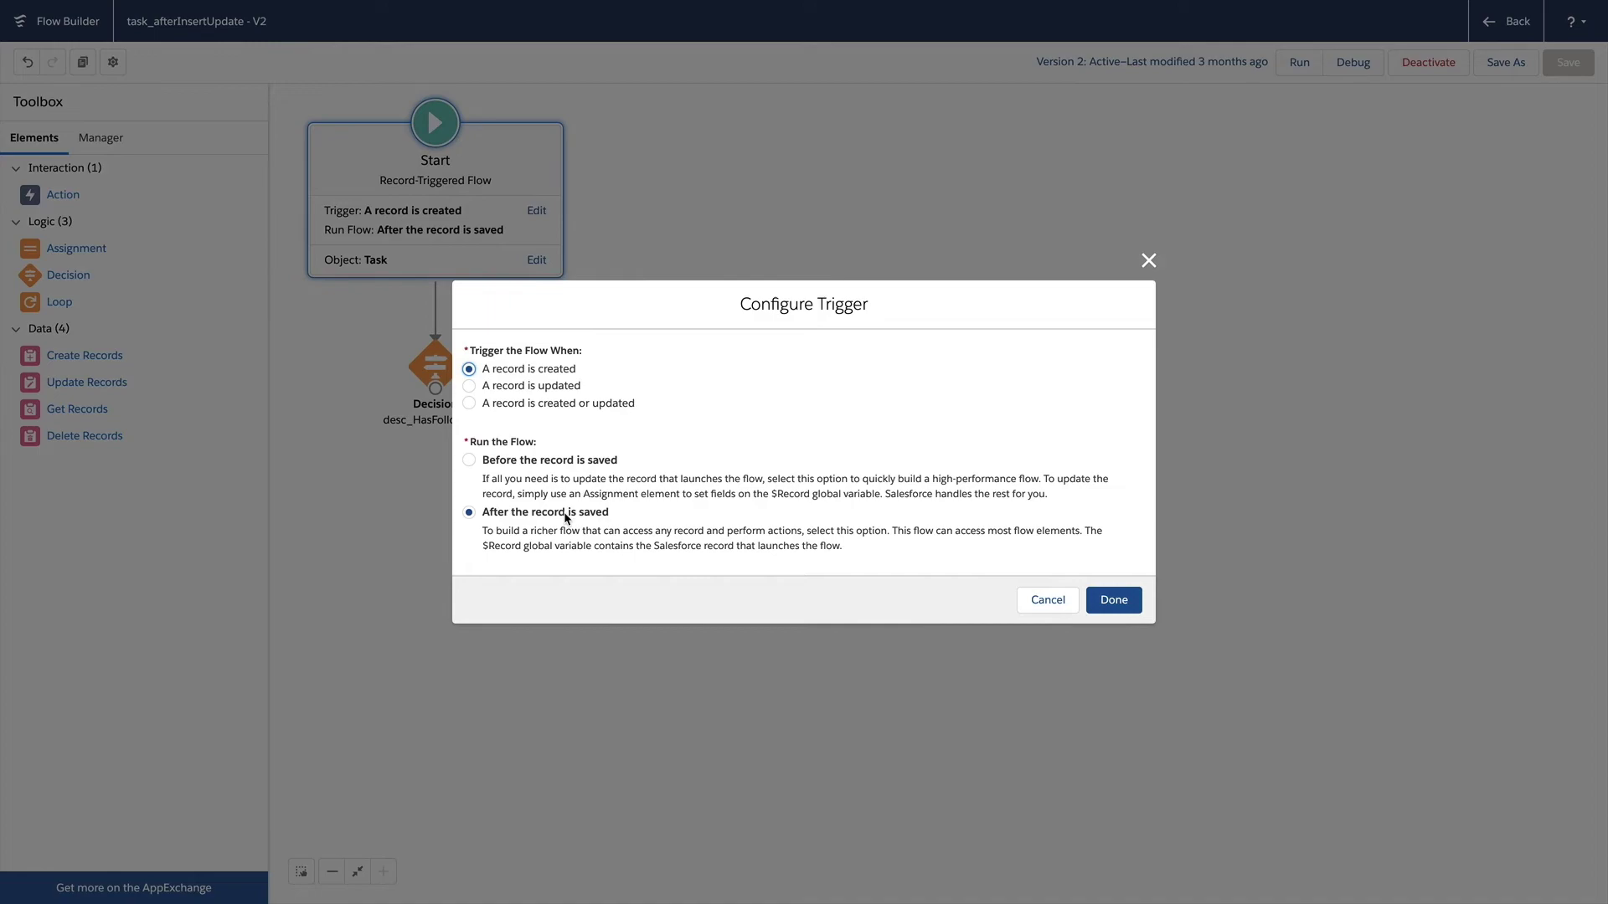
Confirm the flow's Start triggers on Task and open the HasFollowUp decision's conditions
left_click(1110, 601)
left_click(536, 261)
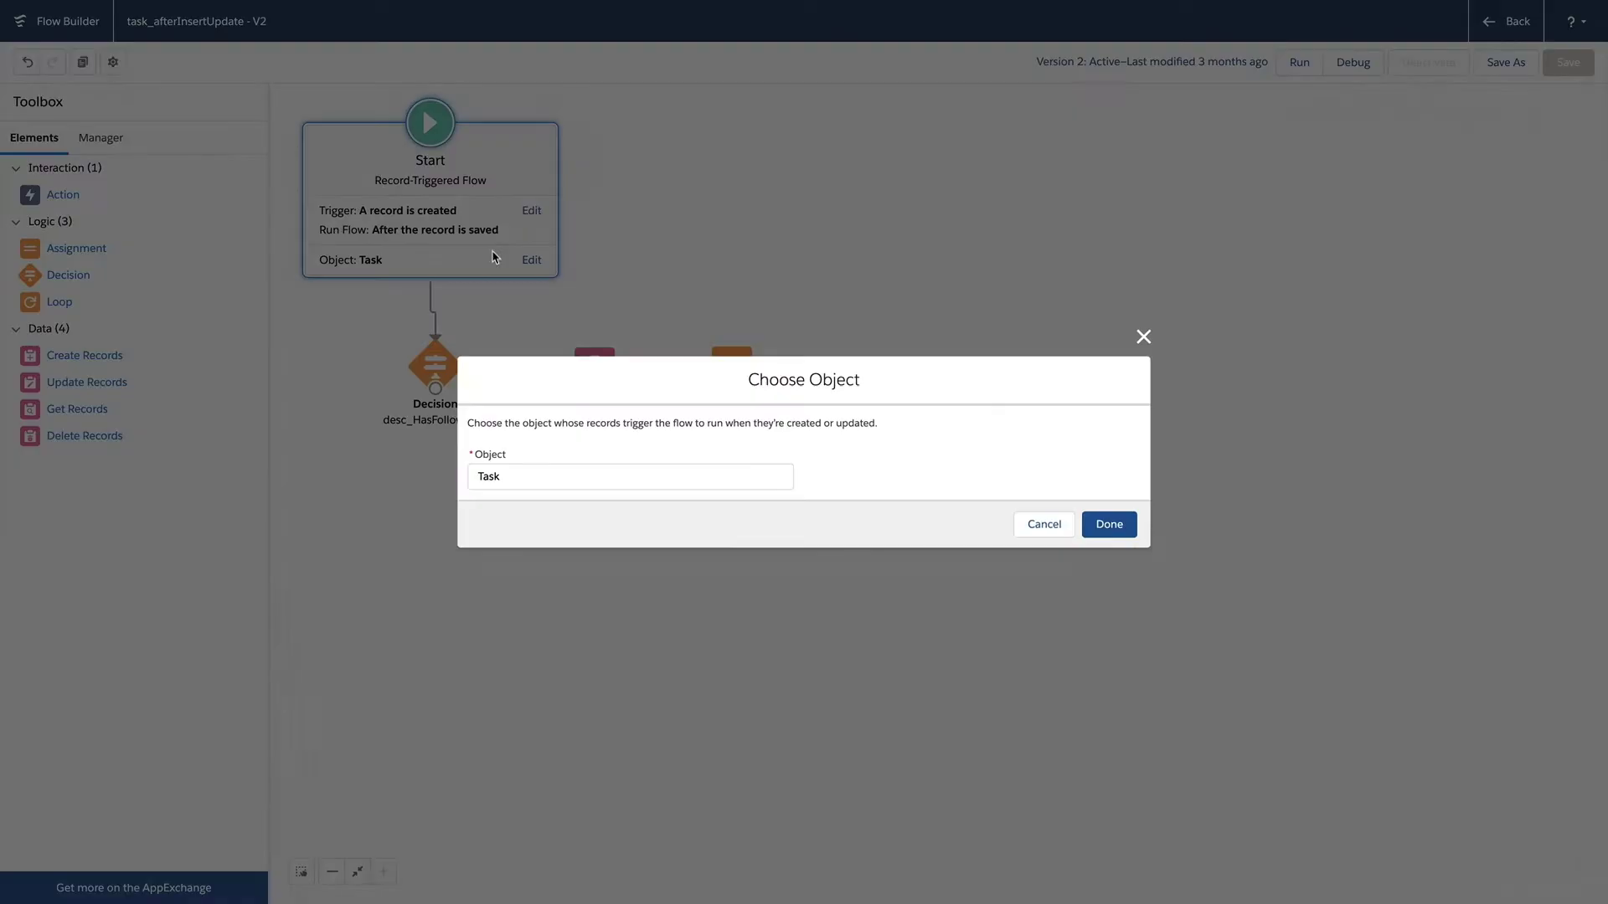
left_click(1114, 526)
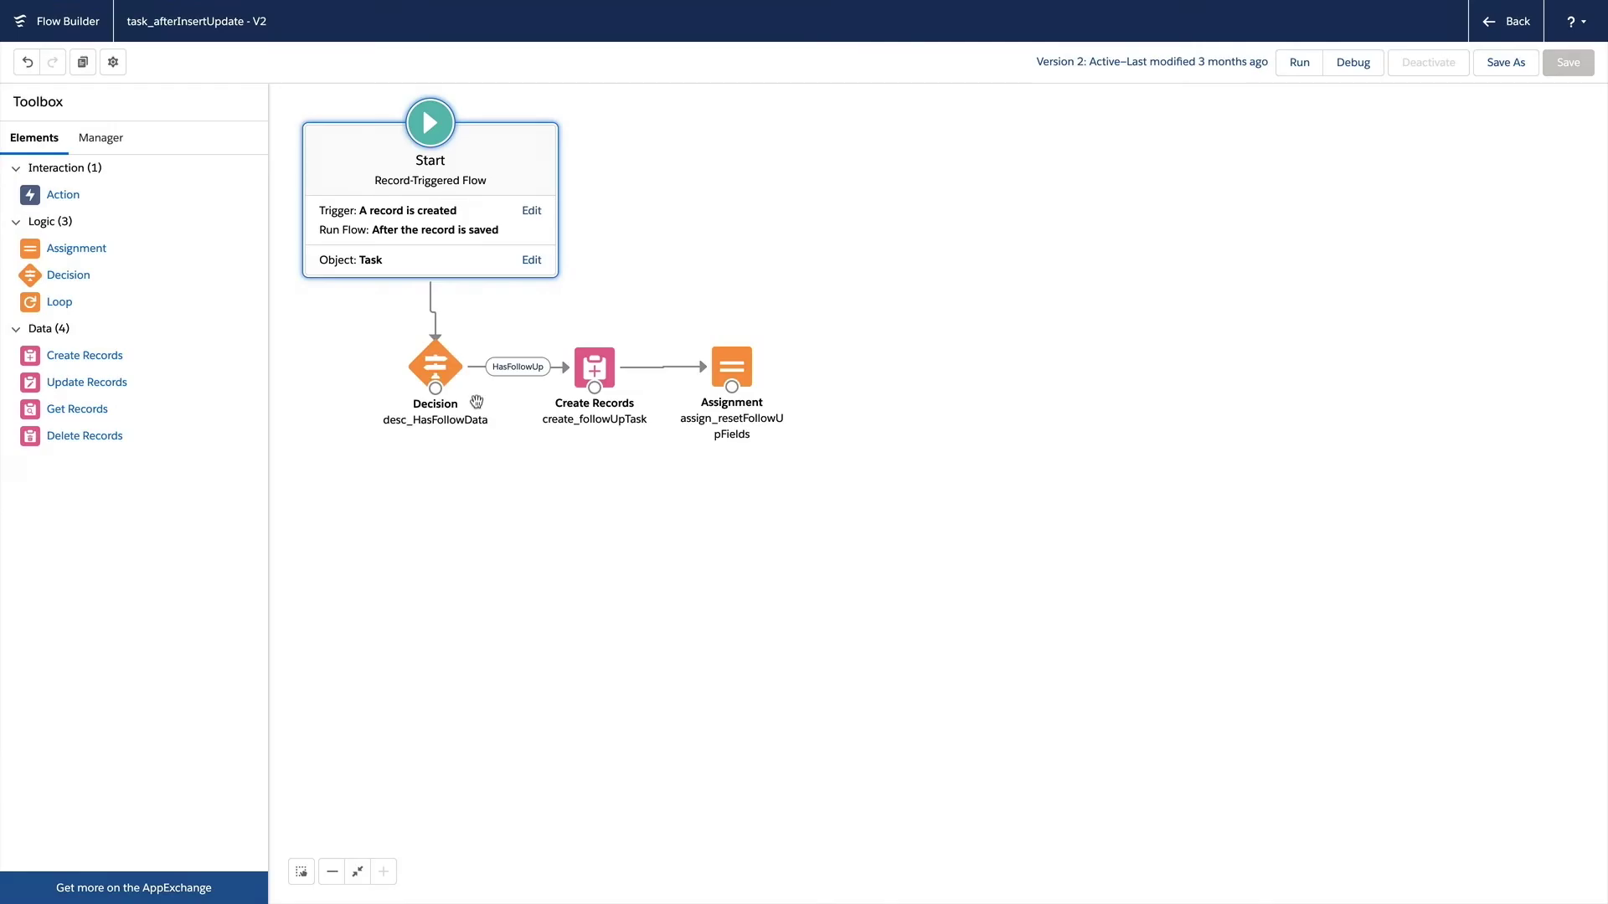
double_click(441, 372)
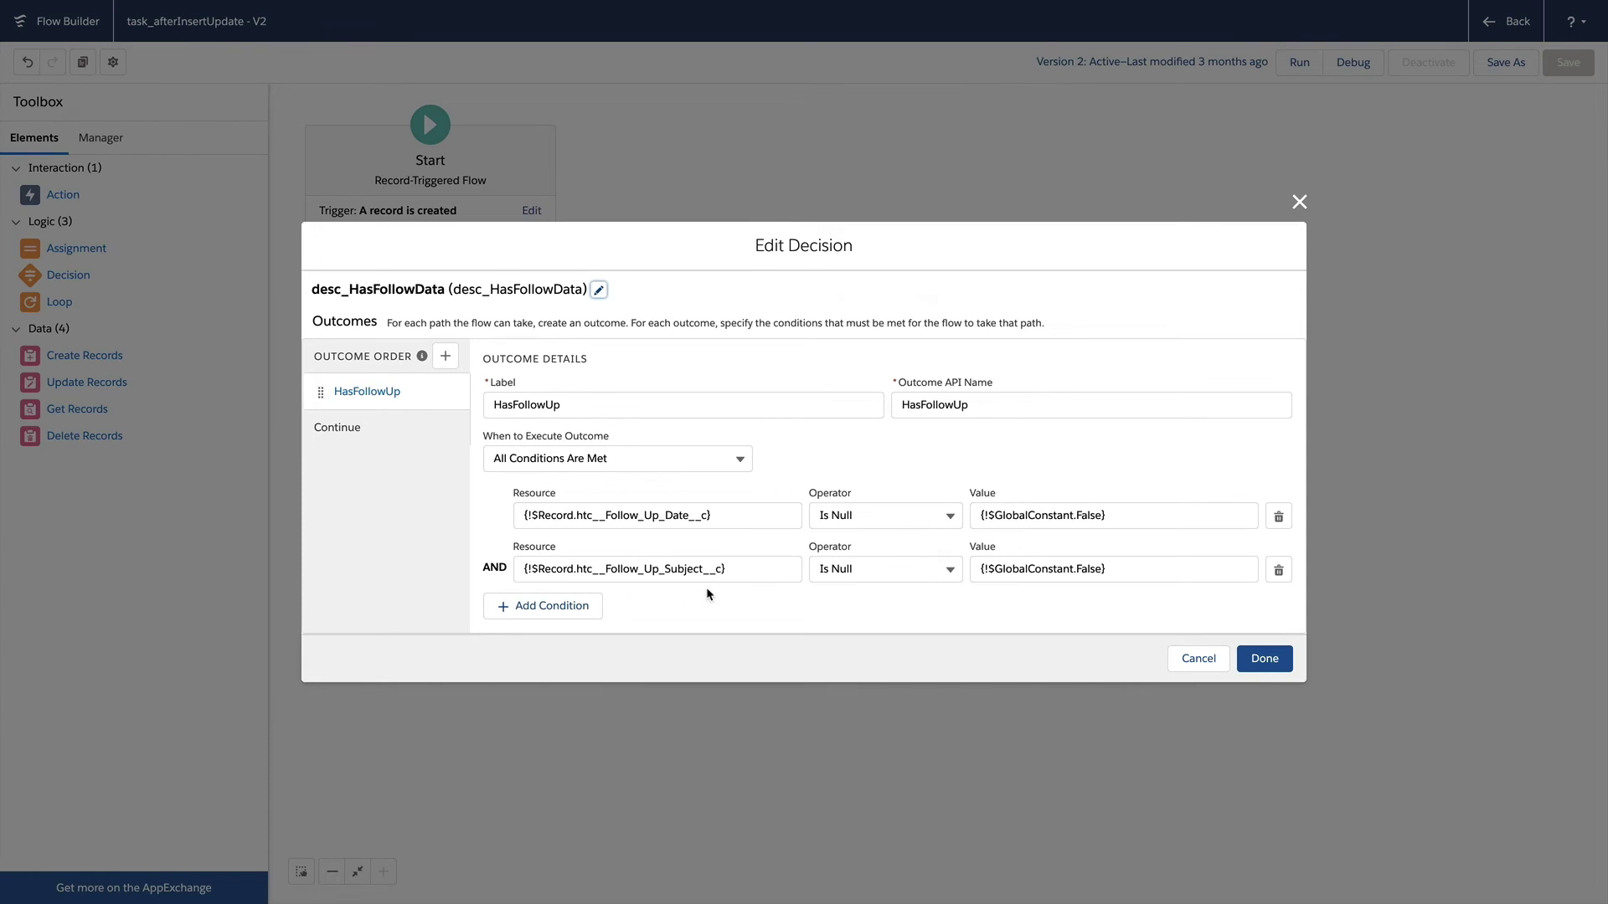
Review the decision's default Continue outcome and the Create Records follow-up task field values
left_click(376, 428)
left_click(1264, 585)
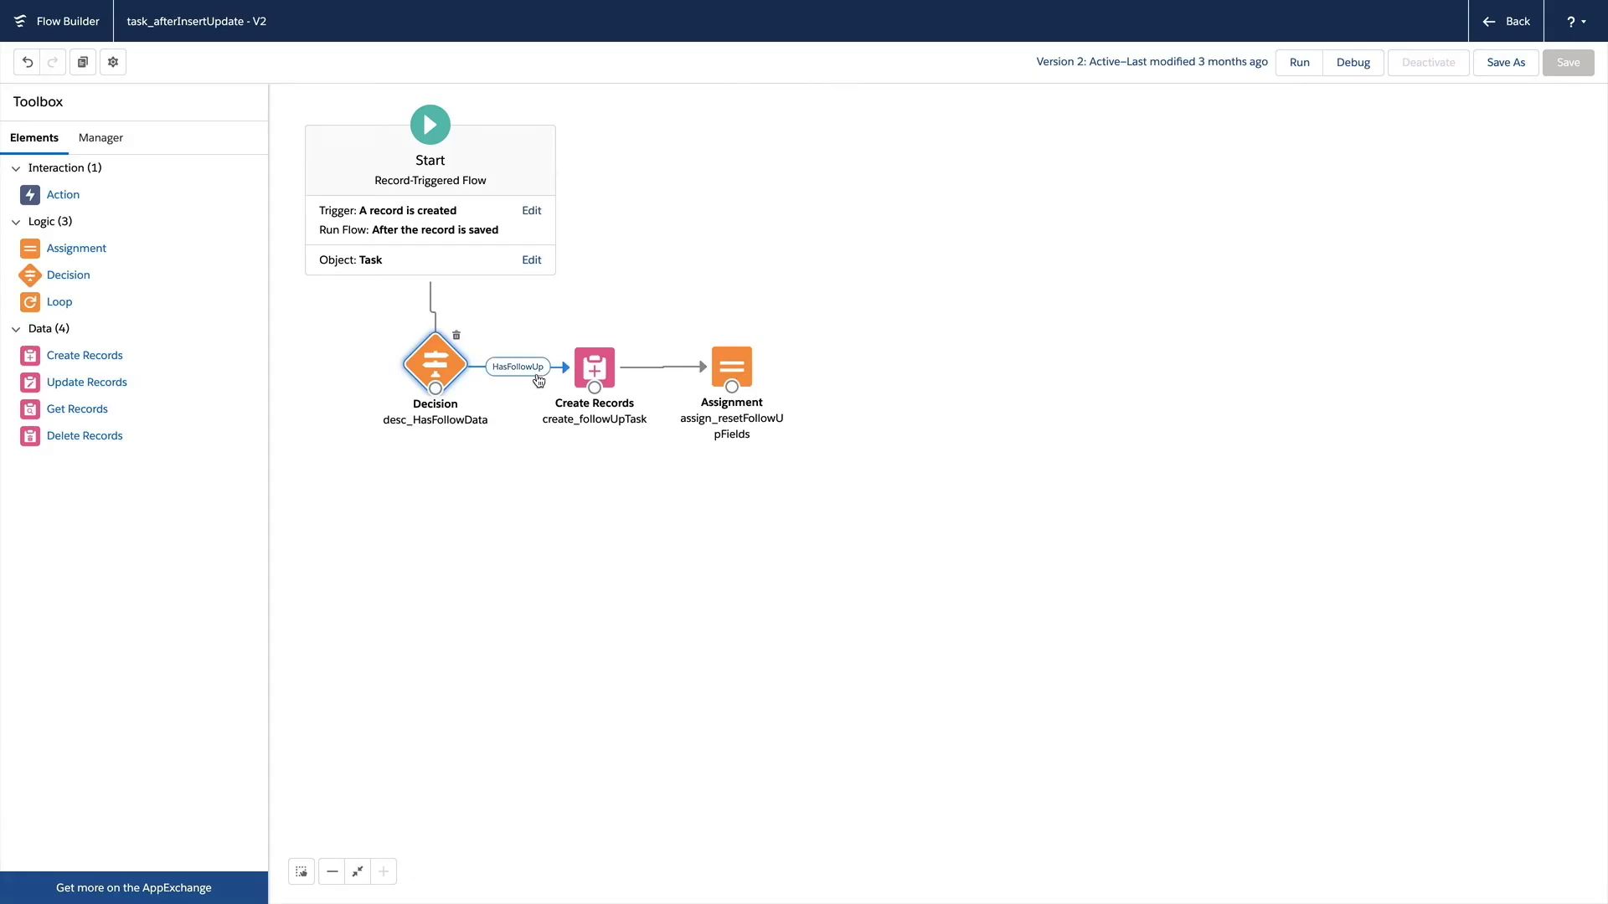
double_click(593, 367)
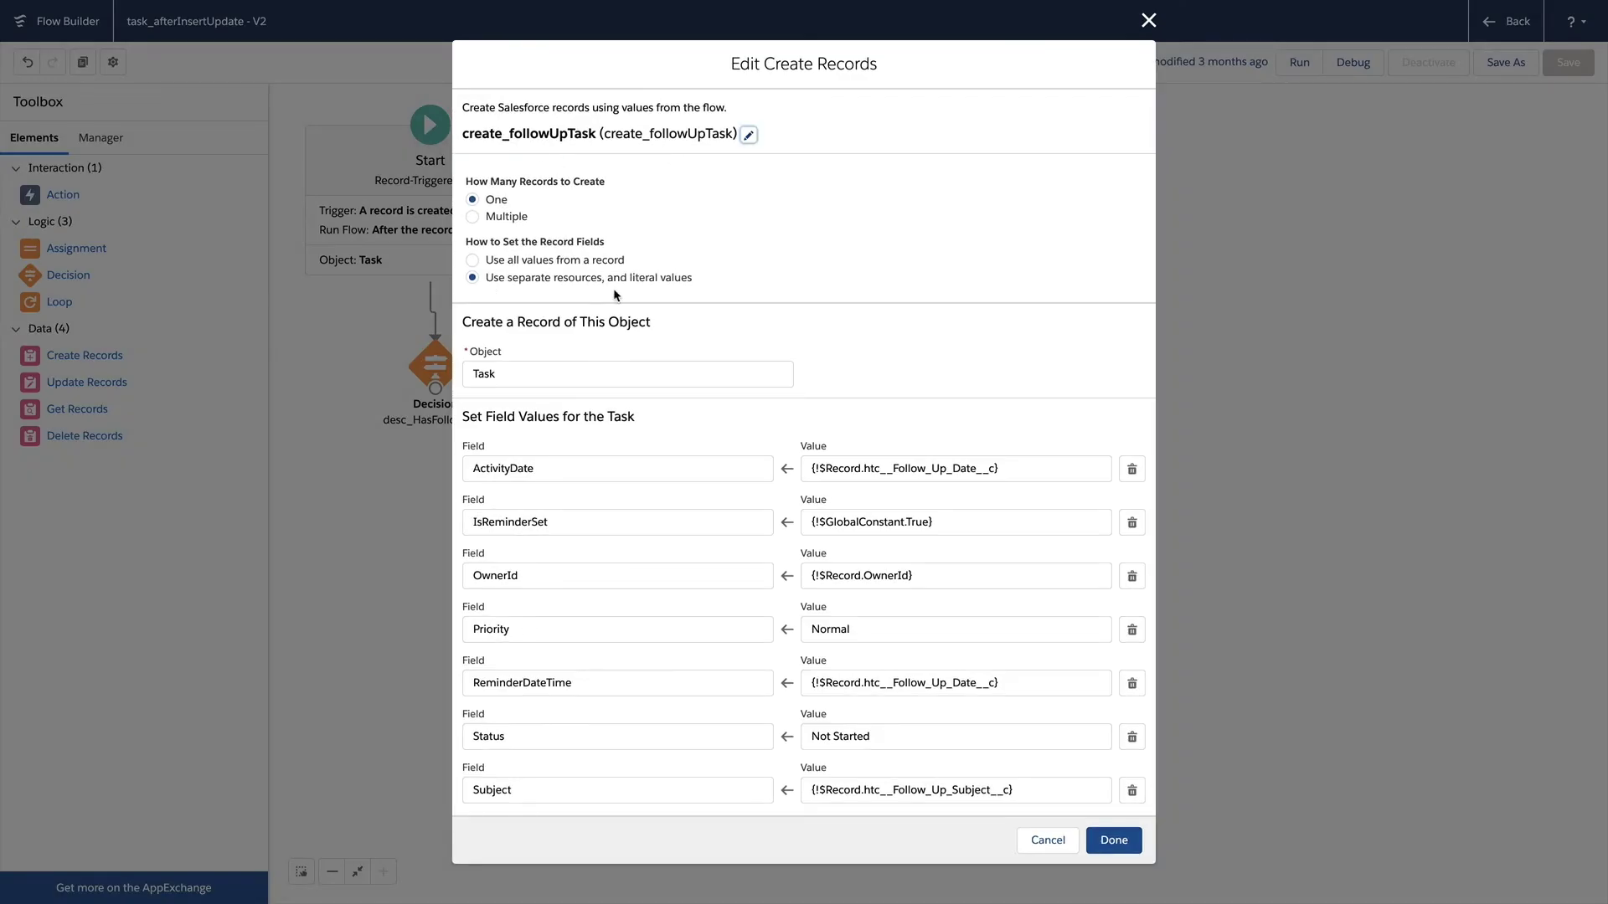
scroll(1019, 500, "down", 5)
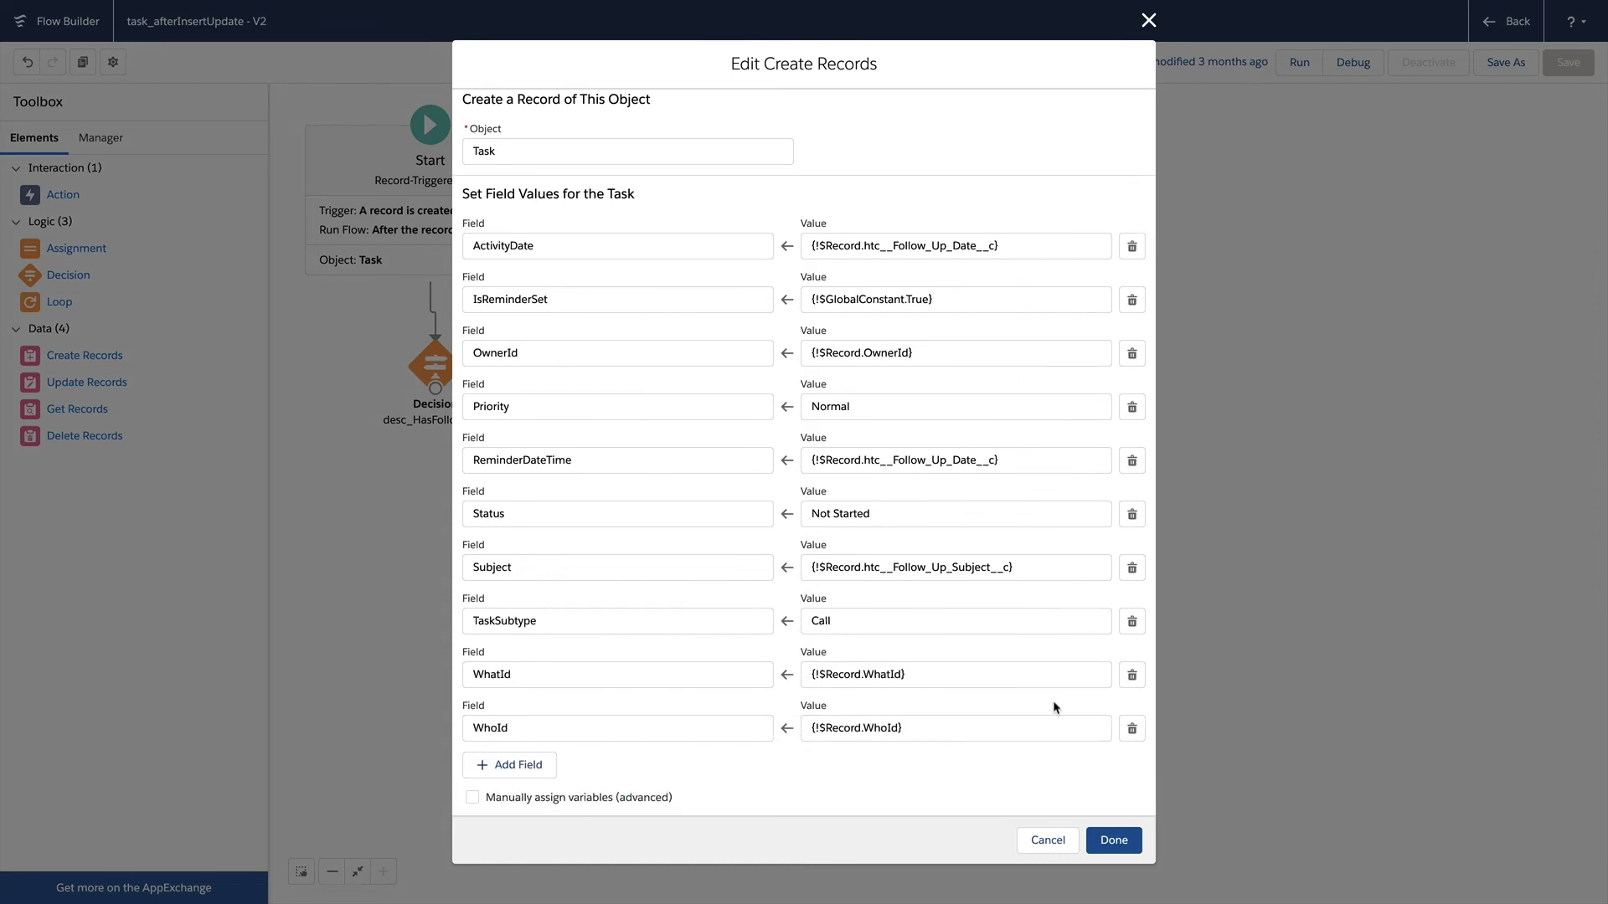
left_click(1113, 840)
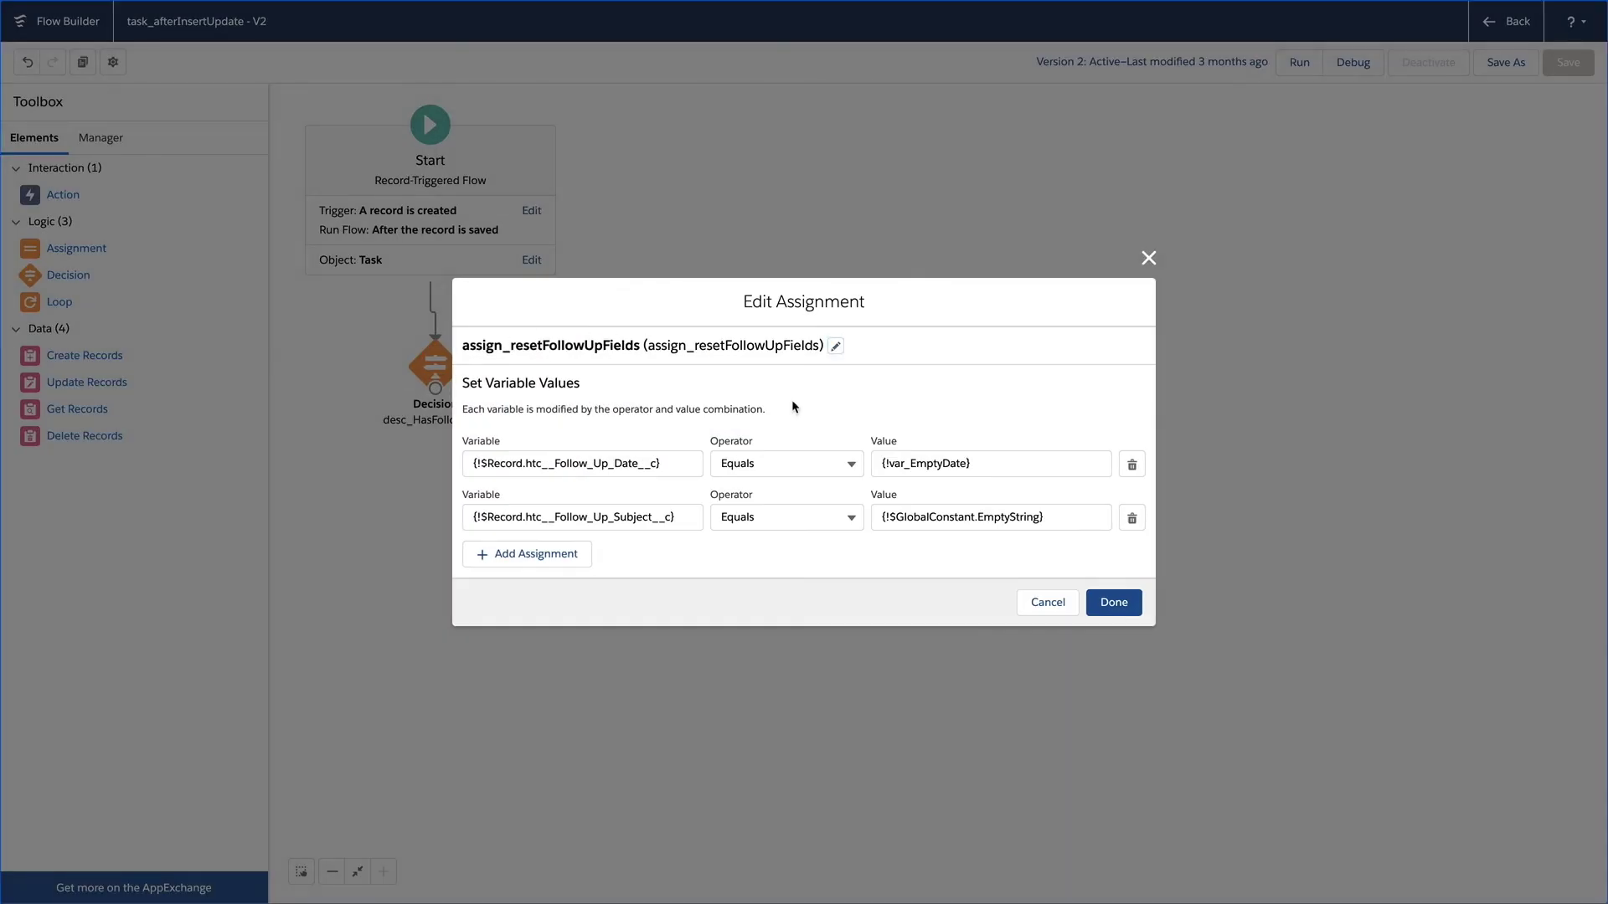